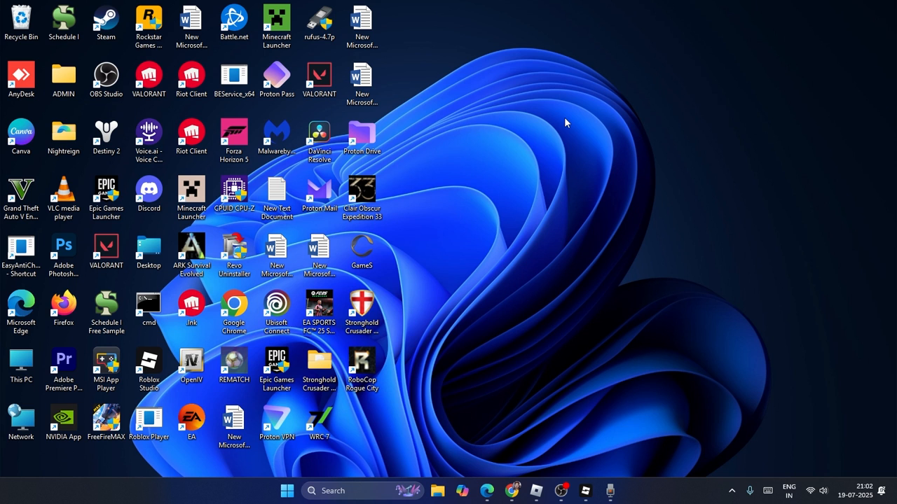
# Step: Bring up the open Place1 window in Roblox Studio and close it
pyautogui.click(585, 490)
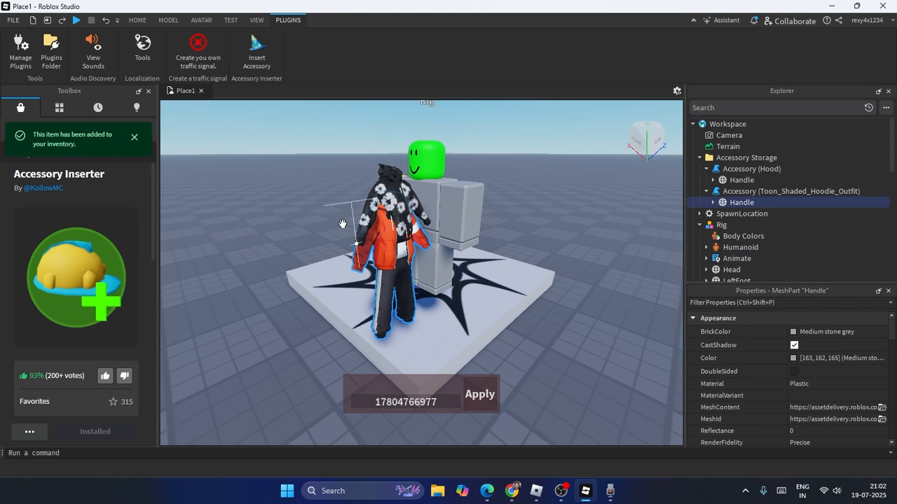
pyautogui.click(887, 5)
pyautogui.click(456, 255)
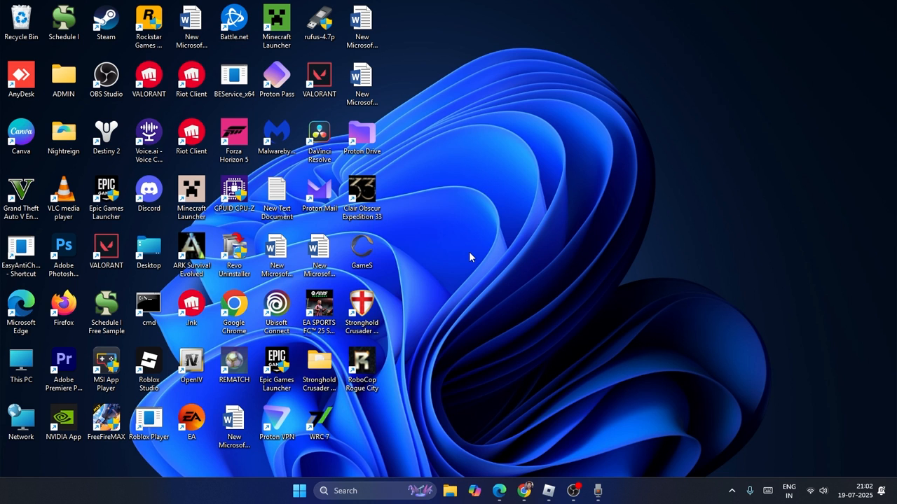
# Step: Launch Roblox Studio from the Windows search and create a new experience
pyautogui.click(358, 491)
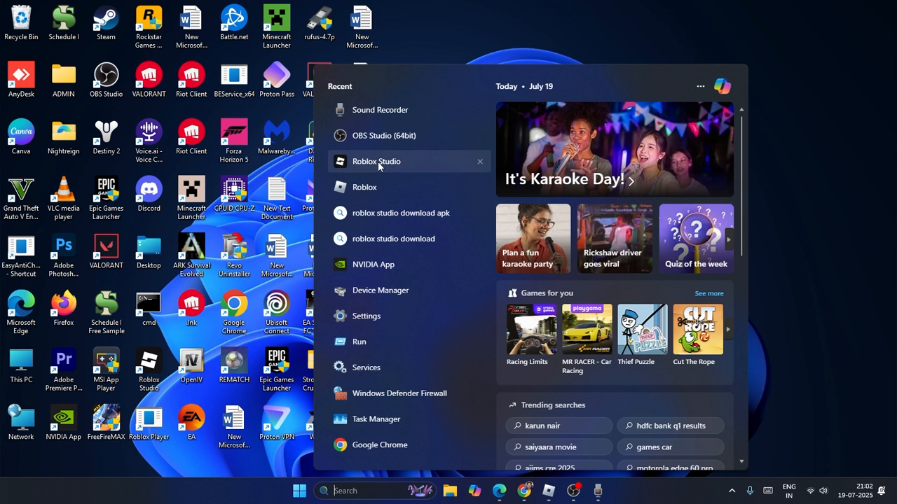
pyautogui.click(392, 162)
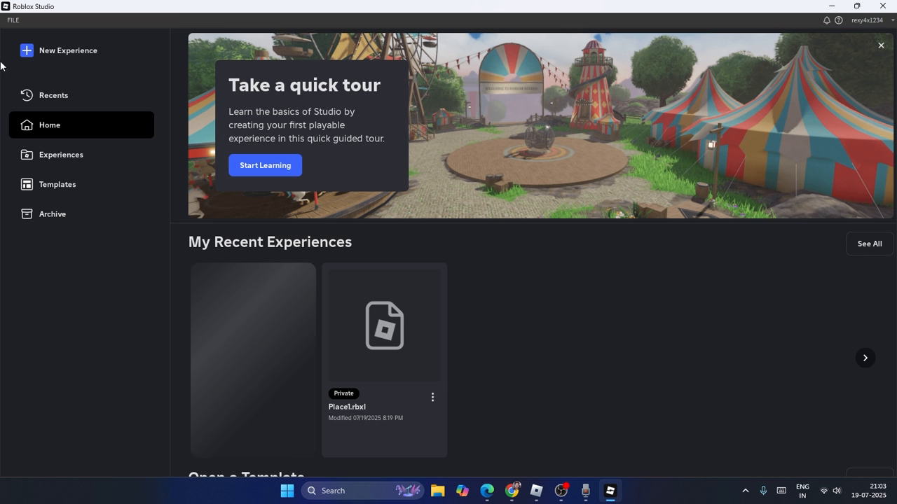
pyautogui.click(65, 54)
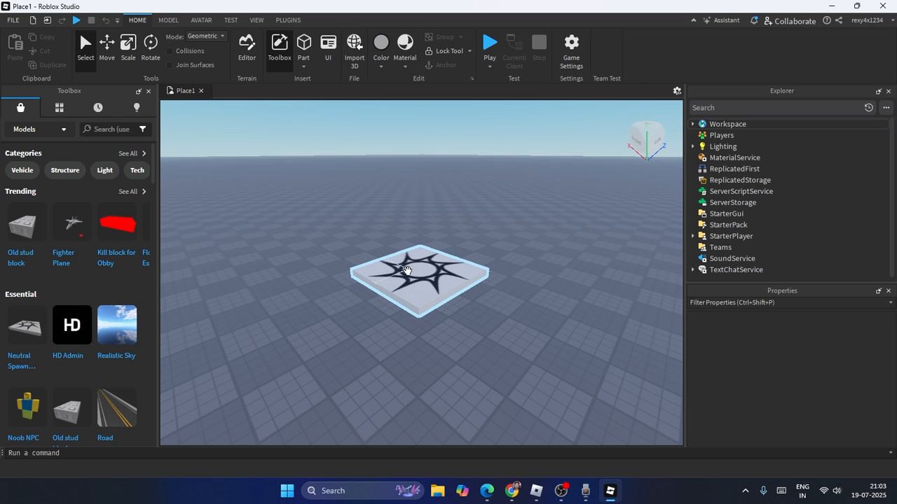
pyautogui.scroll(3, 407, 271)
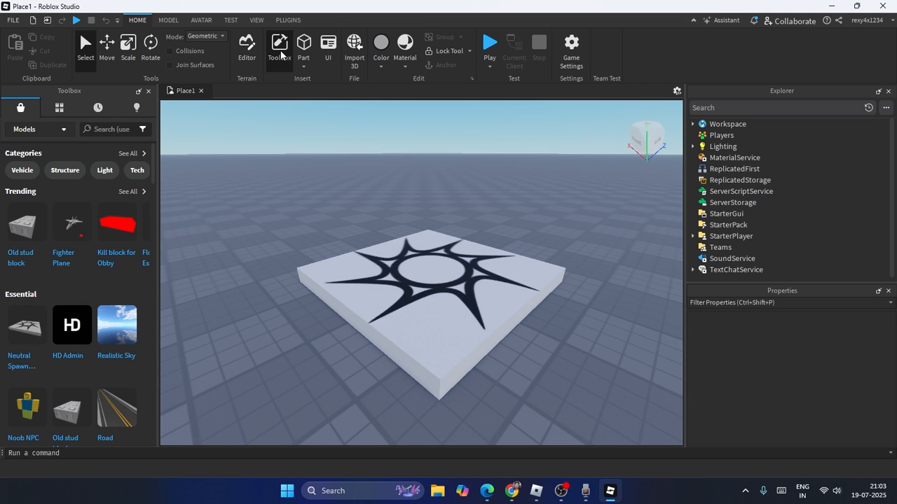
pyautogui.click(281, 56)
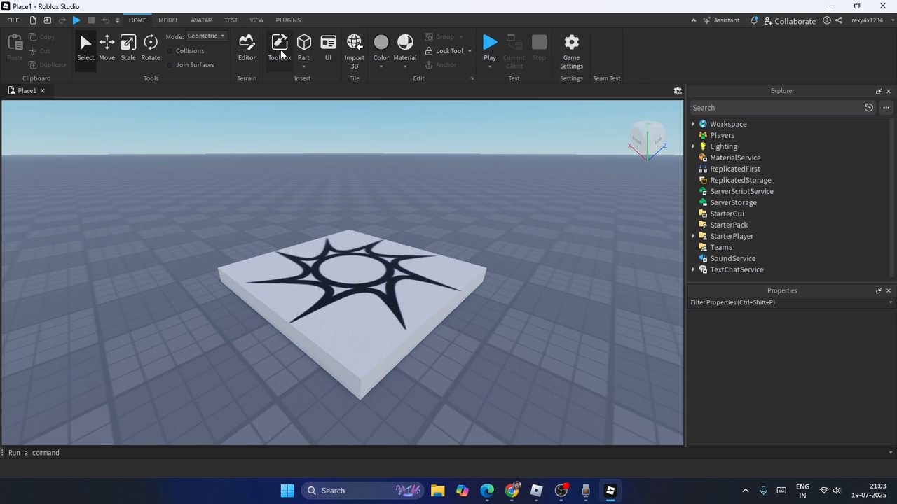
pyautogui.scroll(-5, 353, 178)
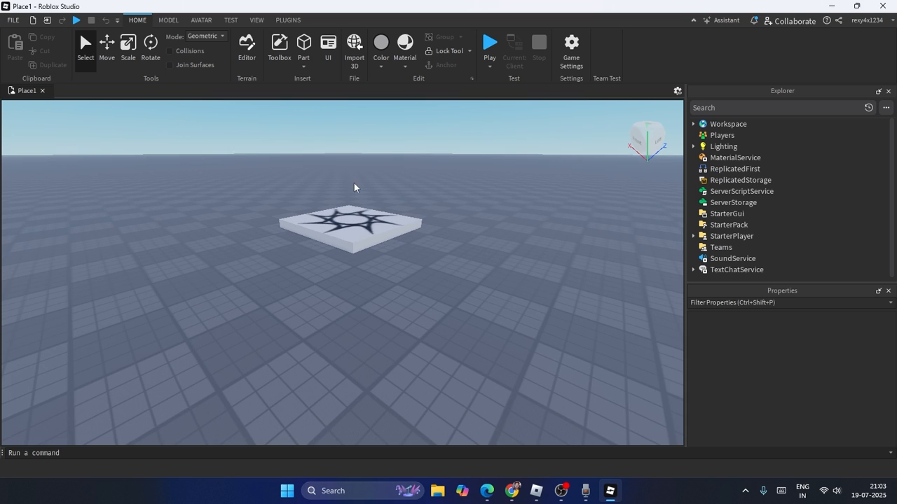
pyautogui.click(282, 62)
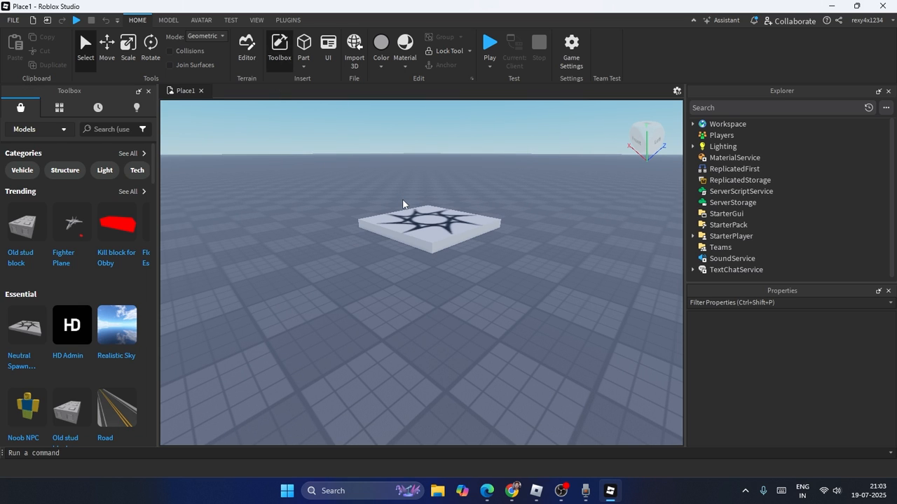
# Step: Search the Toolbox models for "rig"
pyautogui.click(63, 129)
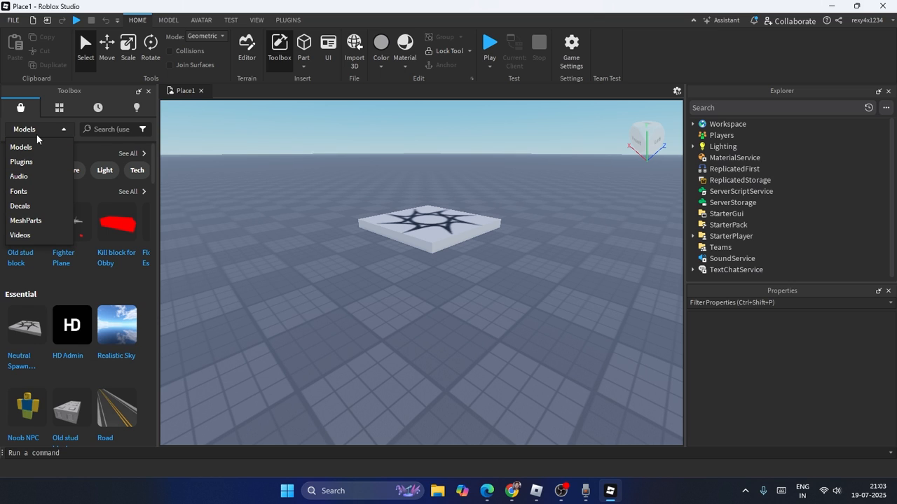
pyautogui.click(21, 147)
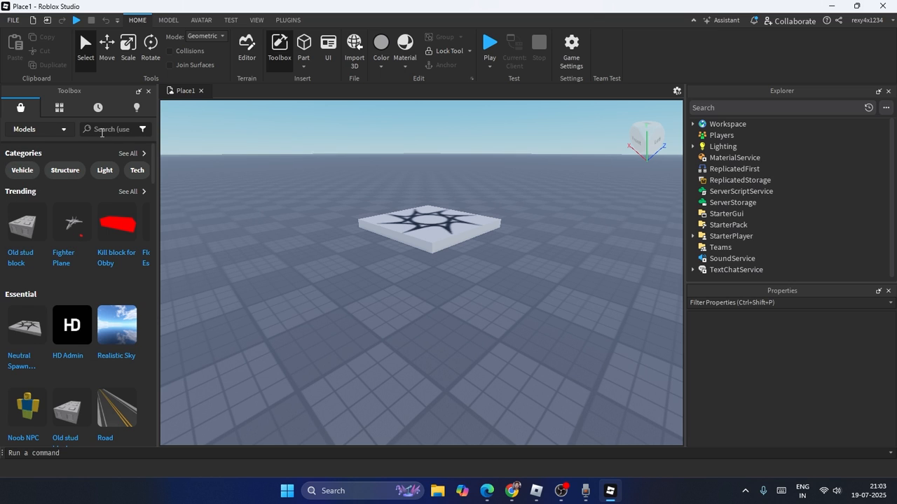
pyautogui.click(101, 133)
pyautogui.write('rig')
pyautogui.press('Return')
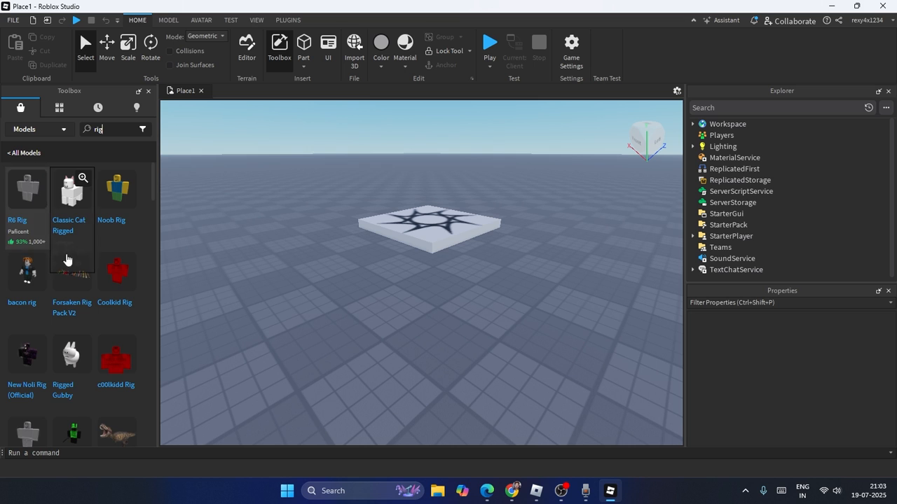
# Step: Insert the R6 Rig model from the Toolbox search results into the workspace
pyautogui.scroll(-2, 67, 260)
pyautogui.scroll(1, 33, 343)
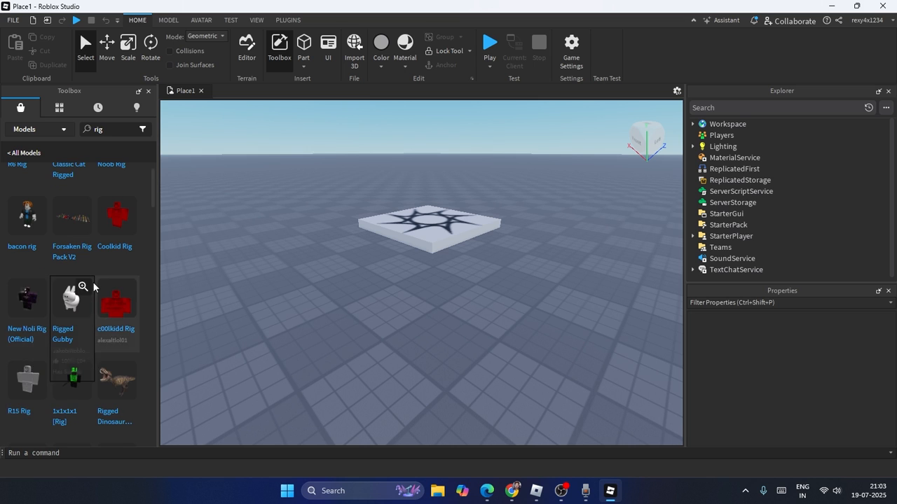
pyautogui.scroll(1, 70, 231)
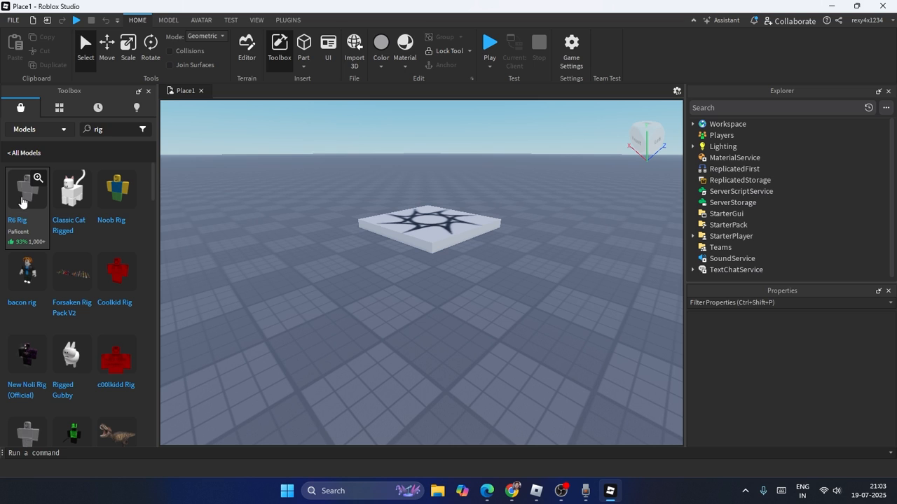
pyautogui.scroll(-1, 25, 203)
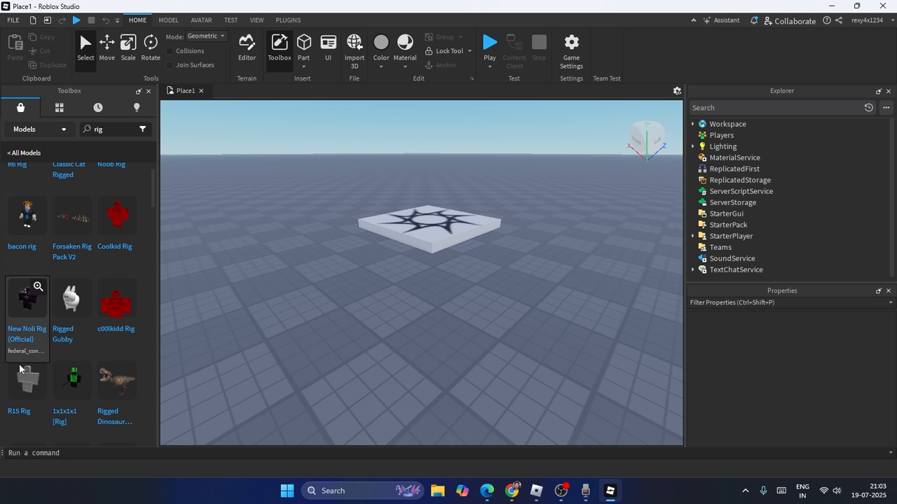
pyautogui.scroll(1, 21, 203)
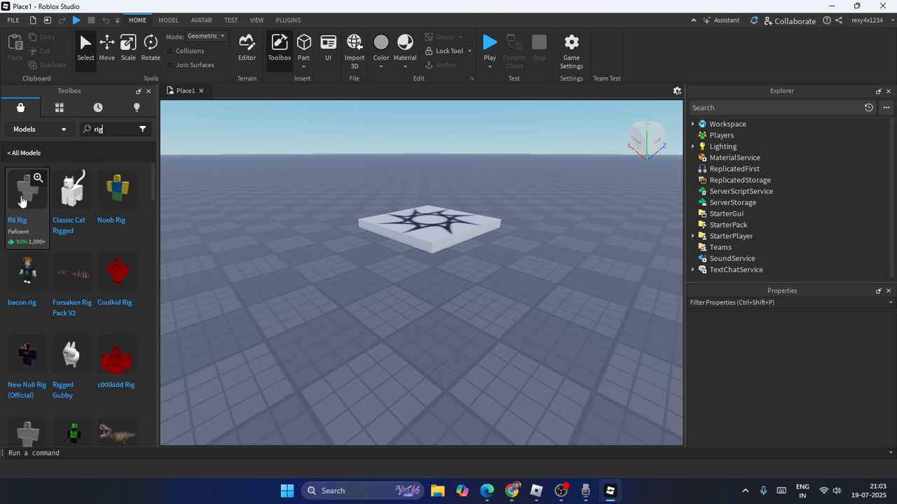
pyautogui.click(21, 201)
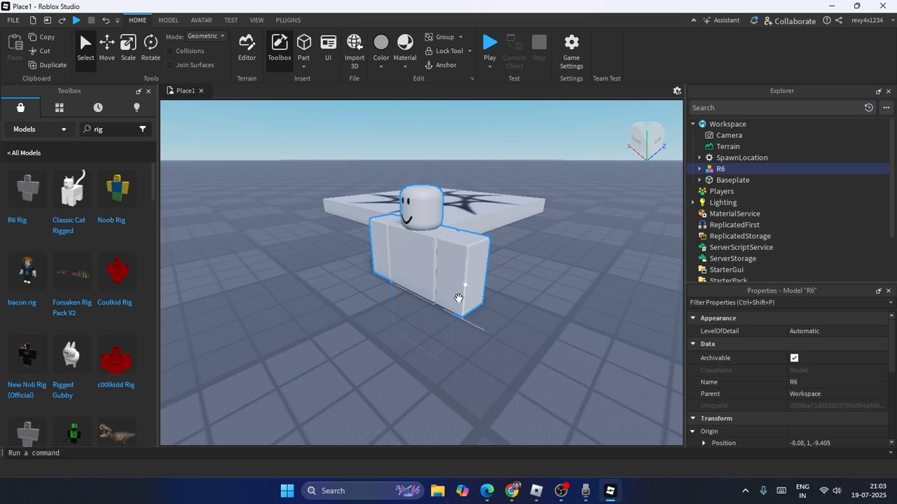
# Step: Move the R6 rig from the baseplate to the edge of the spawn platform
pyautogui.moveTo(435, 260); pyautogui.dragTo(425, 255)
pyautogui.scroll(3, 463, 310)
pyautogui.scroll(-3, 432, 304)
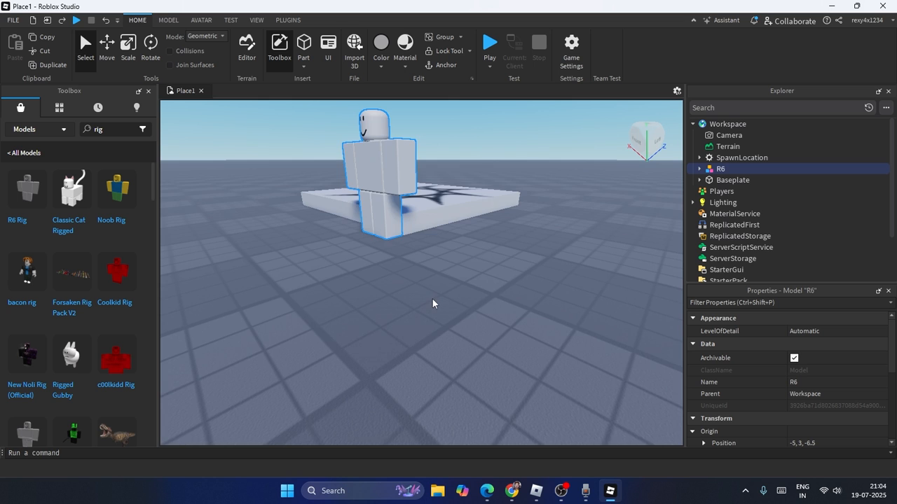
pyautogui.moveTo(388, 219); pyautogui.dragTo(387, 234)
pyautogui.click(387, 235)
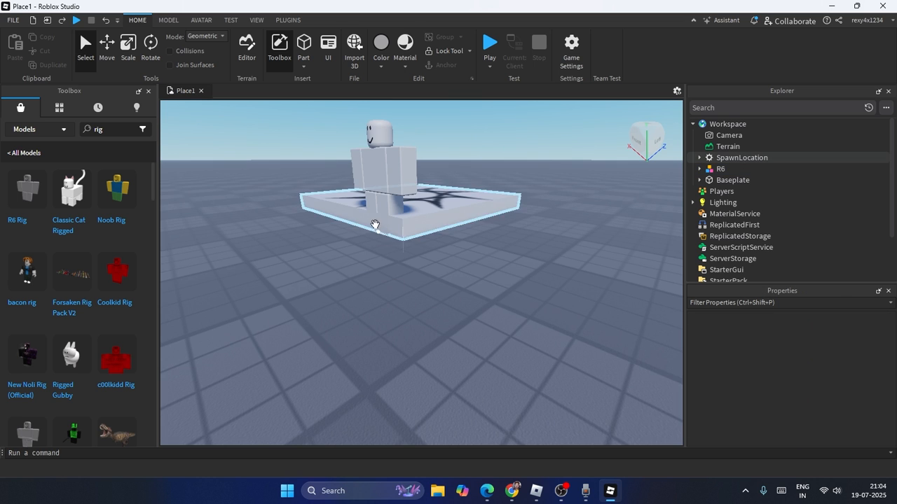
# Step: Reposition the SpawnLocation platform beneath the R6 rig, and clear the selection
pyautogui.moveTo(374, 225); pyautogui.dragTo(409, 245)
pyautogui.click(390, 287)
pyautogui.moveTo(442, 216); pyautogui.dragTo(421, 265)
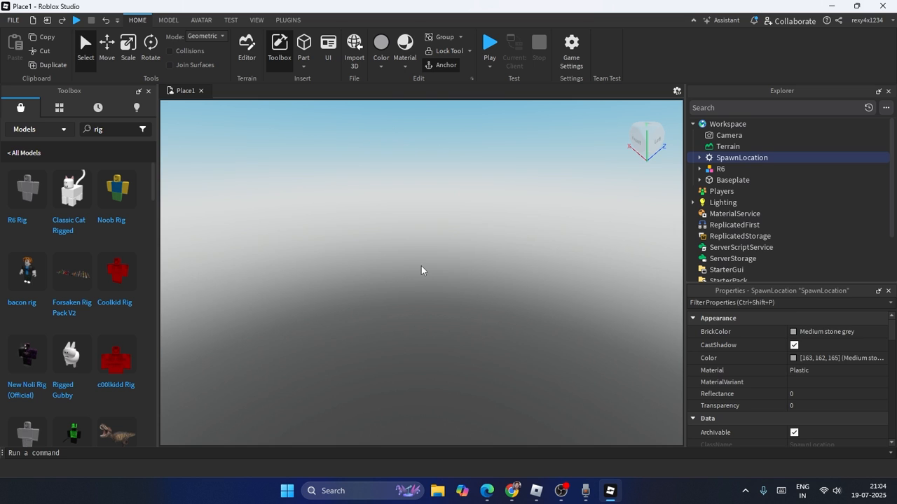
pyautogui.click(333, 134)
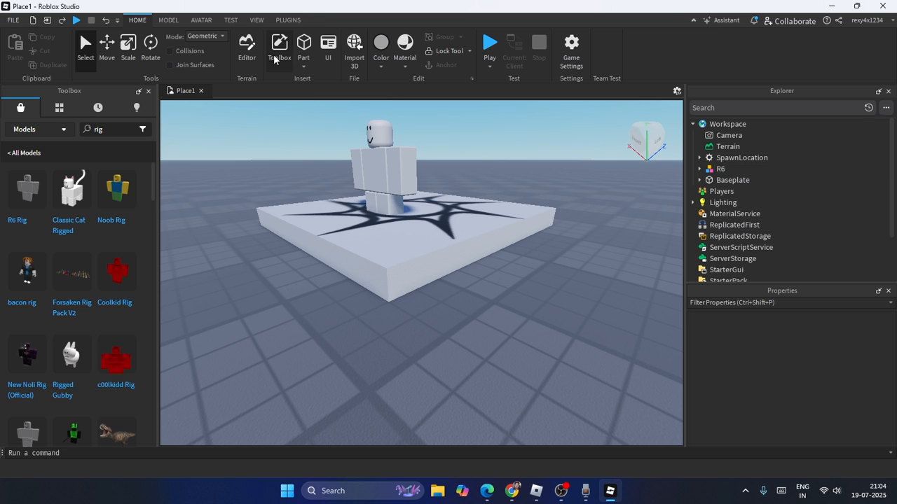
# Step: Review the installed plugins in Plugin Management, and close it
pyautogui.click(286, 20)
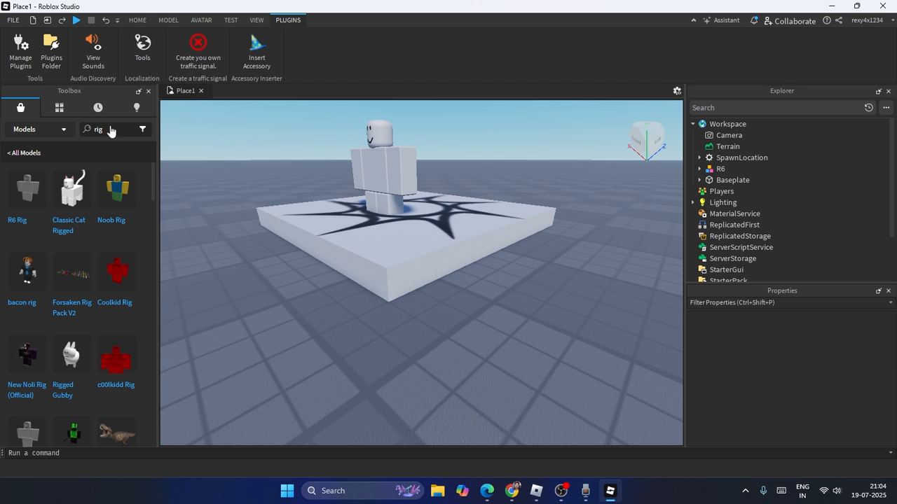
pyautogui.click(21, 56)
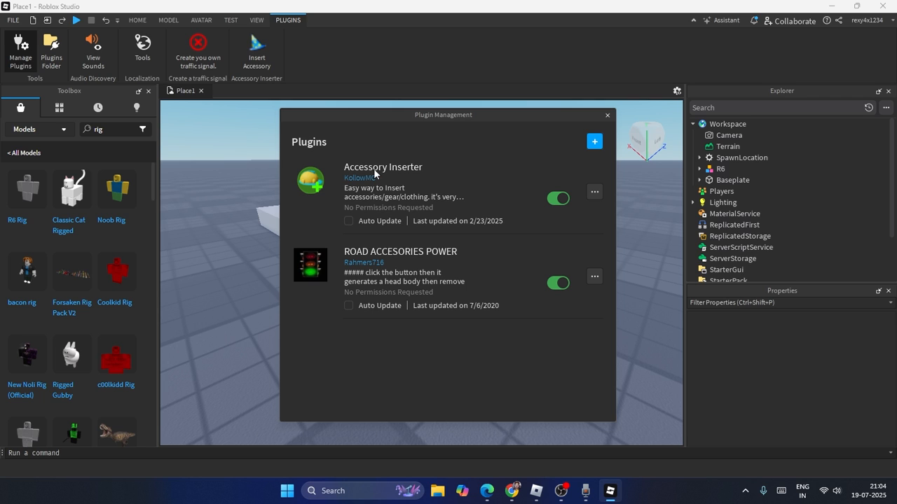
pyautogui.click(607, 115)
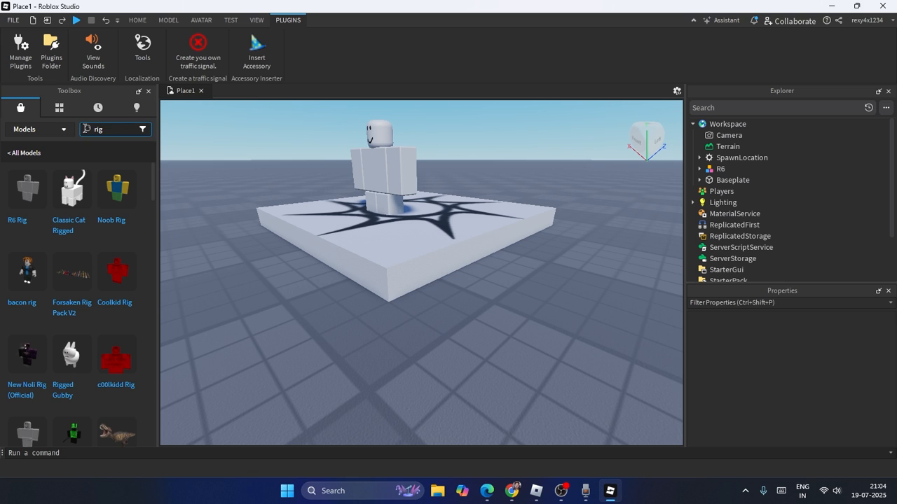
# Step: Set the Toolbox category to Plugins and search for "accessory"
pyautogui.click(42, 129)
pyautogui.click(21, 162)
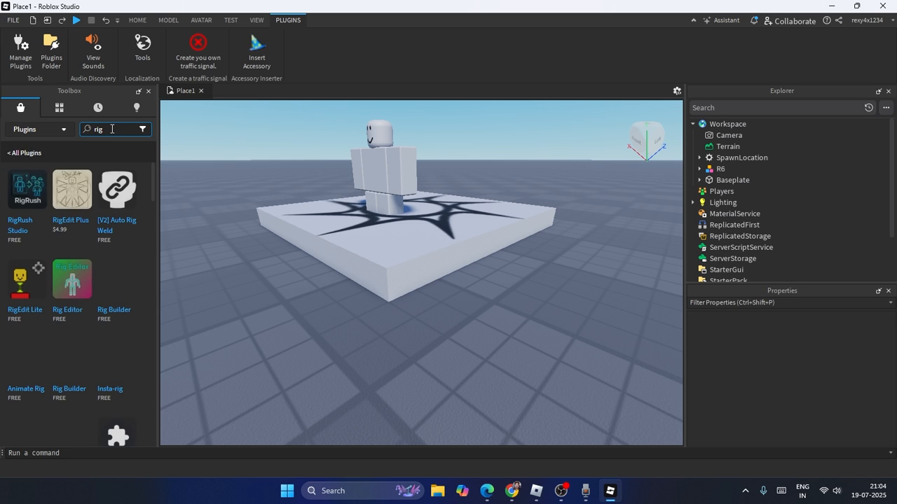
pyautogui.click(112, 129)
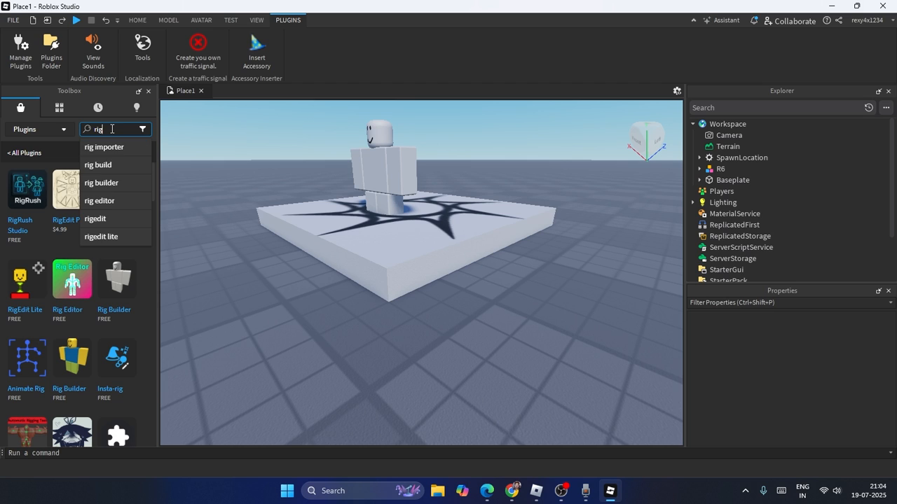
pyautogui.press('BackSpace')
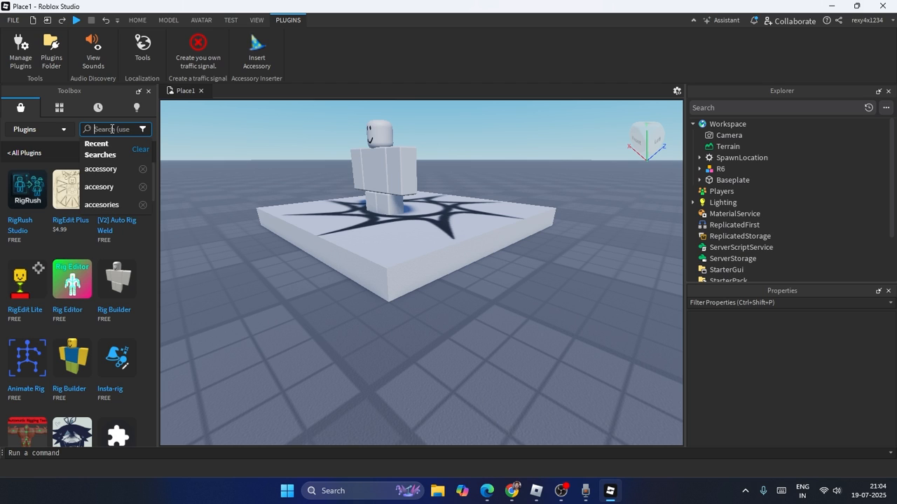
pyautogui.write('ac')
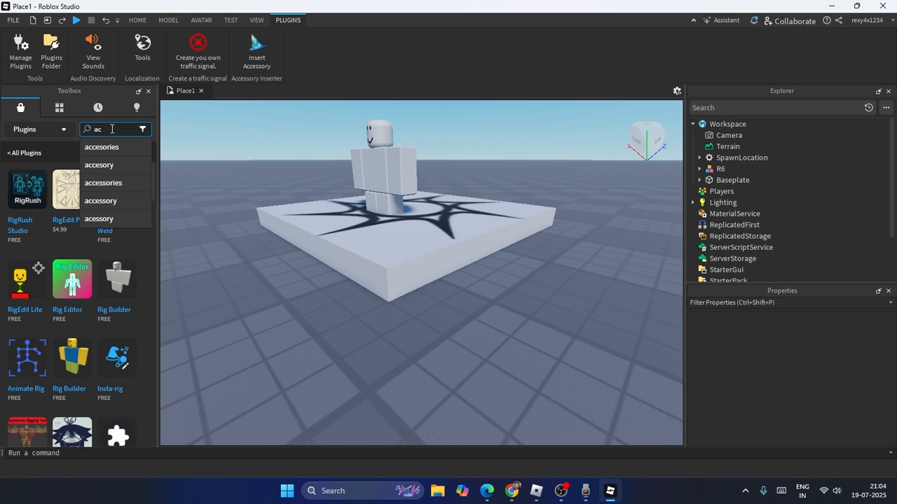
pyautogui.write('ces')
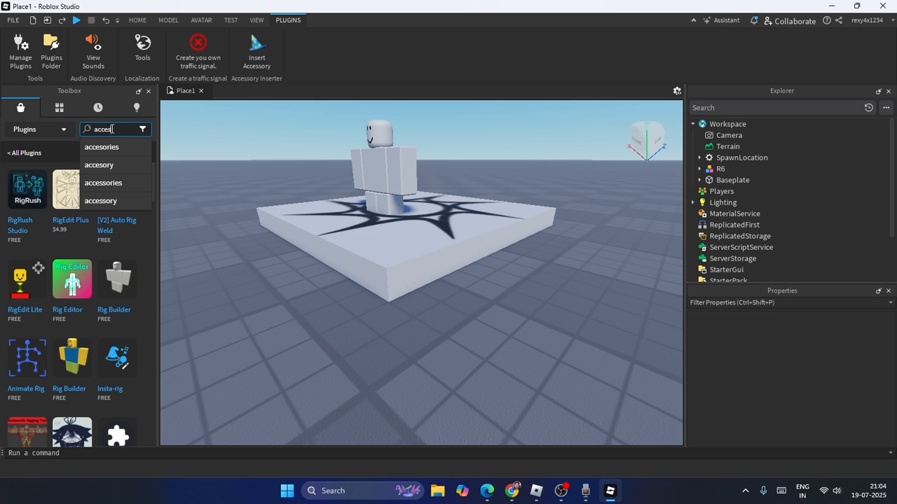
pyautogui.write('so')
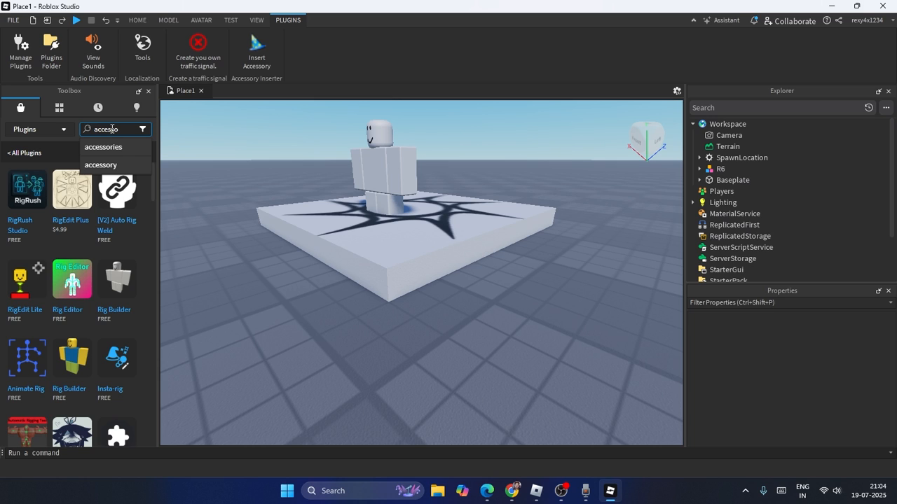
pyautogui.write('ry')
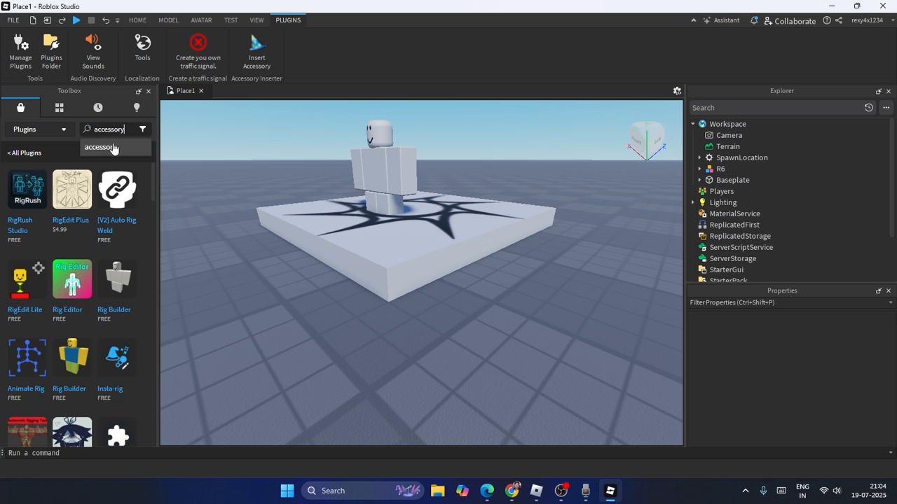
pyautogui.click(112, 149)
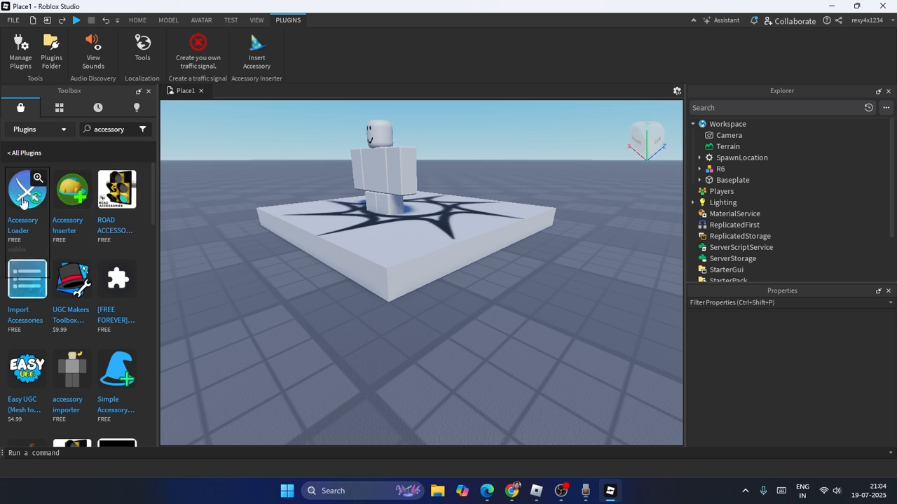
# Step: Open the Accessory Inserter plugin's details and activate its Insert Accessory tool
pyautogui.click(74, 199)
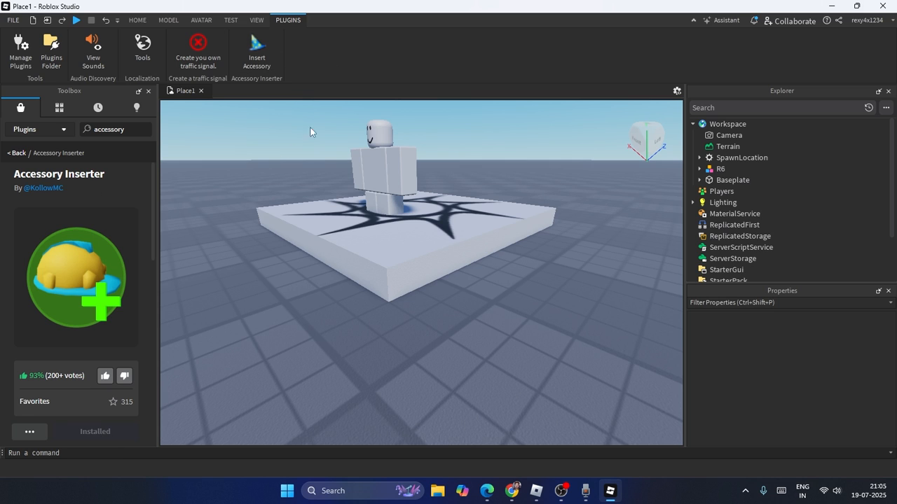
pyautogui.click(260, 60)
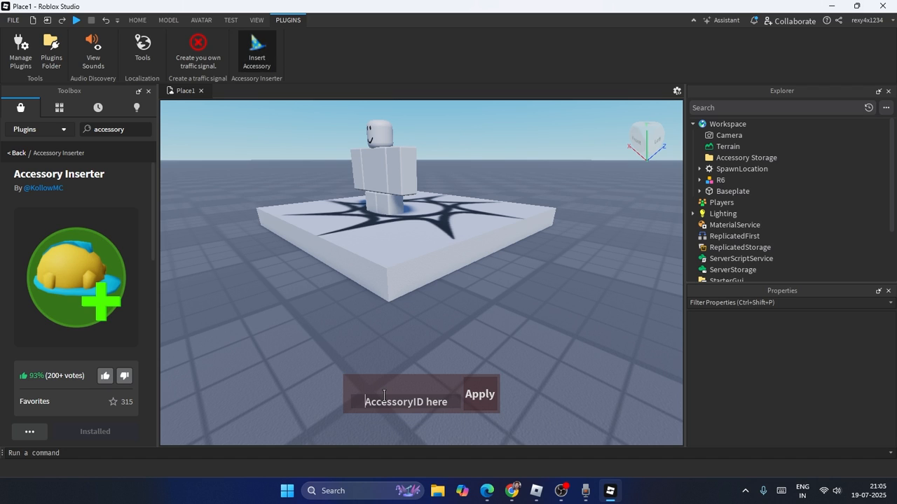
# Step: Switch to Chrome, open the Roblox Marketplace, and view its creator and category filter options
pyautogui.click(512, 490)
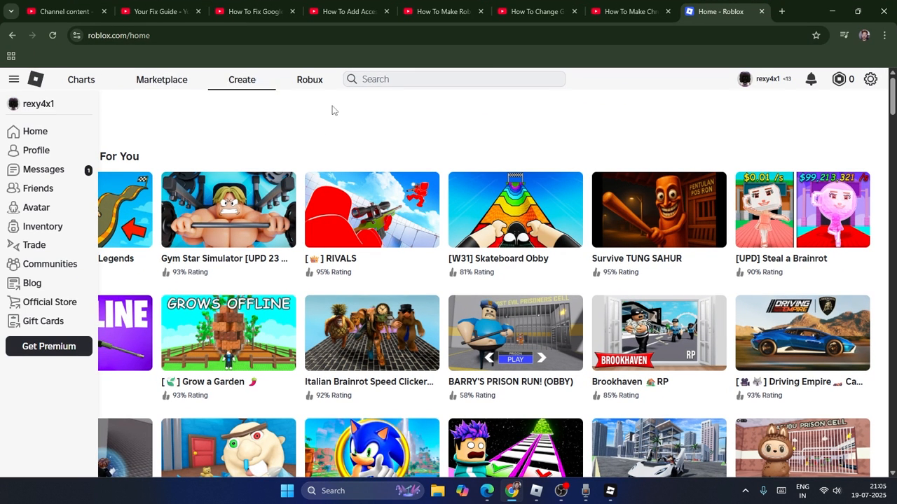
pyautogui.click(173, 80)
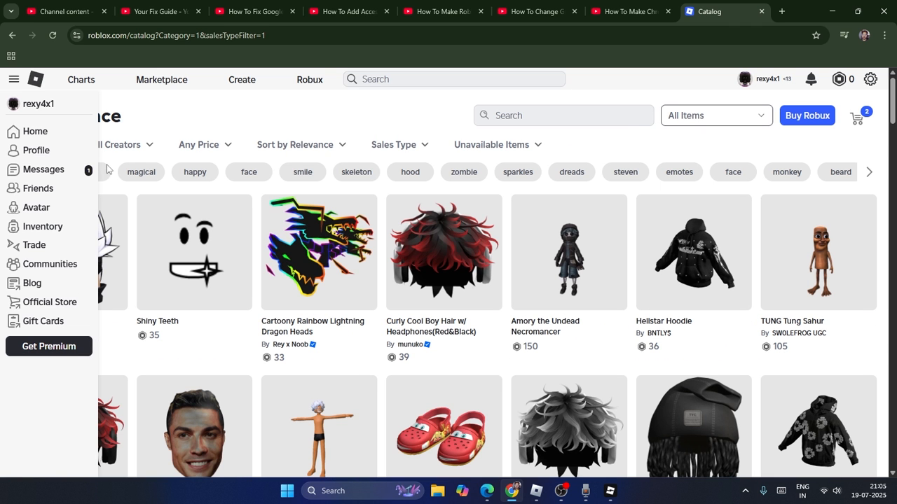
pyautogui.click(143, 143)
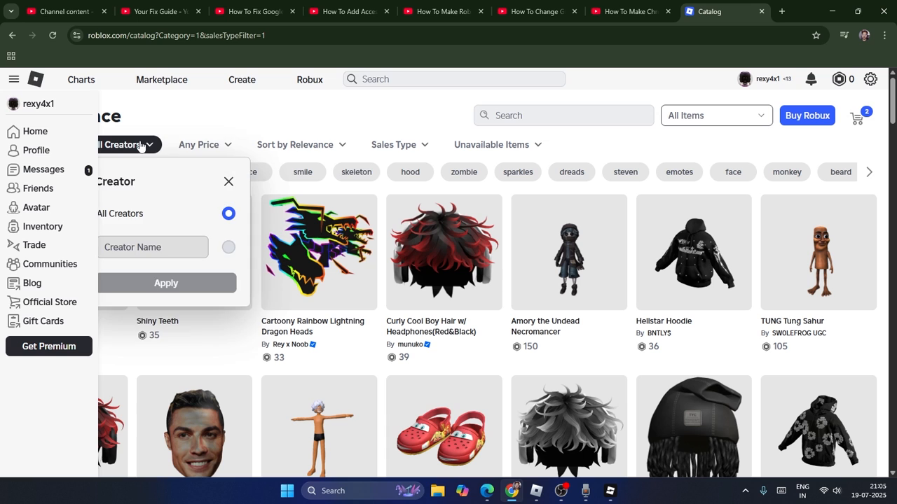
pyautogui.click(200, 117)
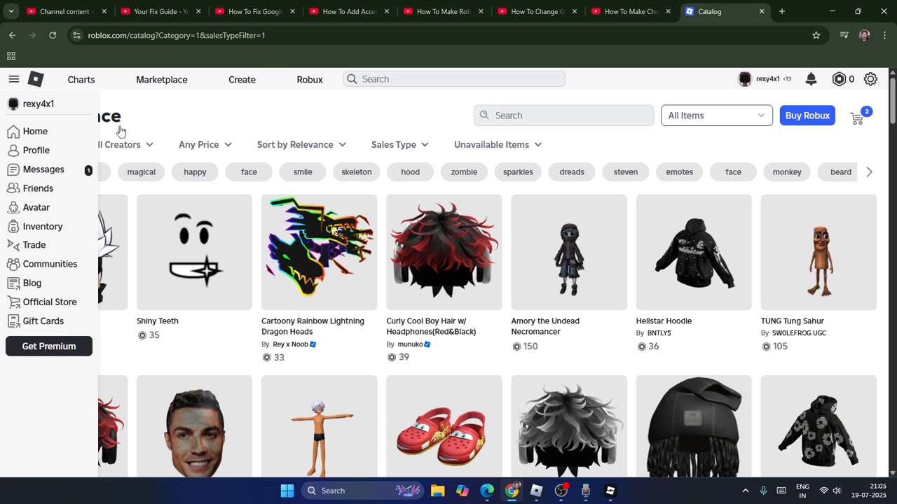
pyautogui.click(13, 79)
pyautogui.click(62, 147)
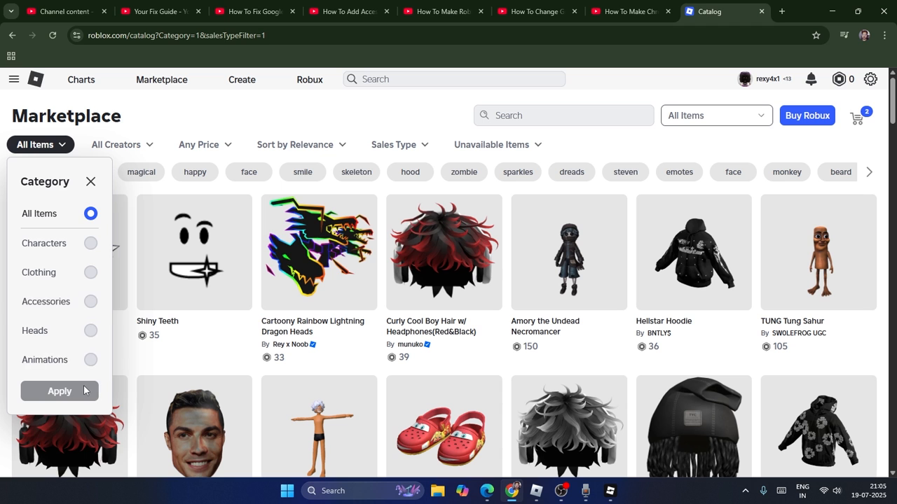
pyautogui.click(181, 124)
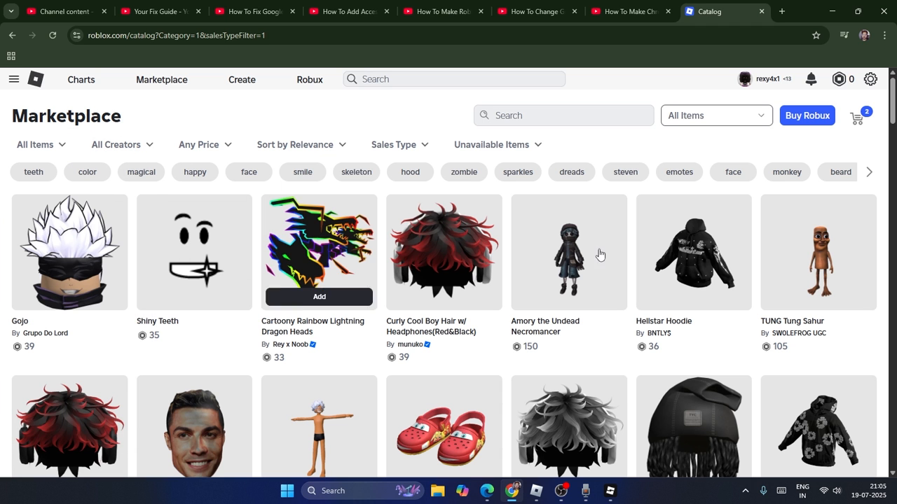
# Step: Browse the Marketplace to NYC Cap w/ Dreads by Outback Ent, and open Red NYC Fitted w/ Messy Dreads from its recommendations
pyautogui.scroll(-2, 852, 258)
pyautogui.scroll(-10, 852, 257)
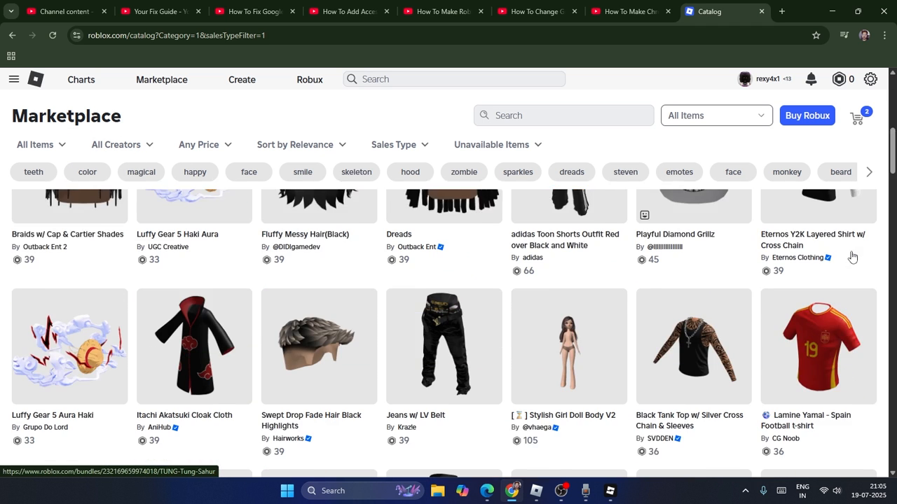
pyautogui.scroll(-8, 852, 257)
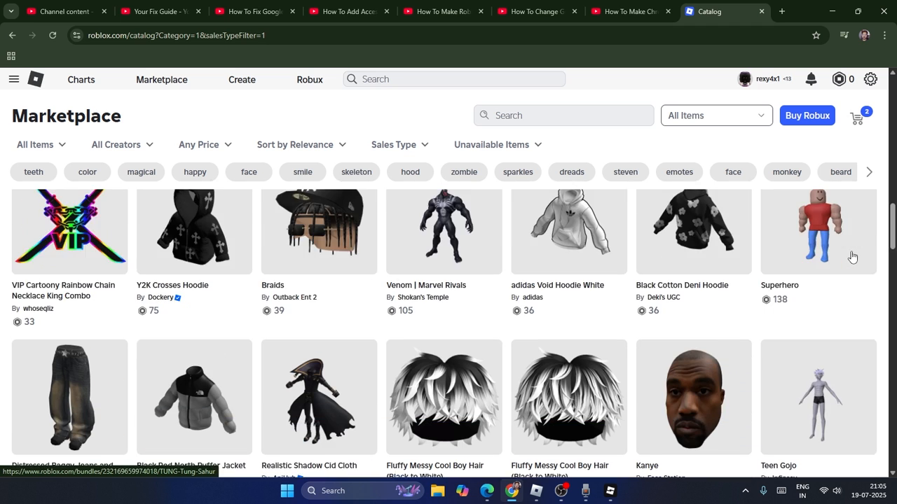
pyautogui.scroll(2, 852, 257)
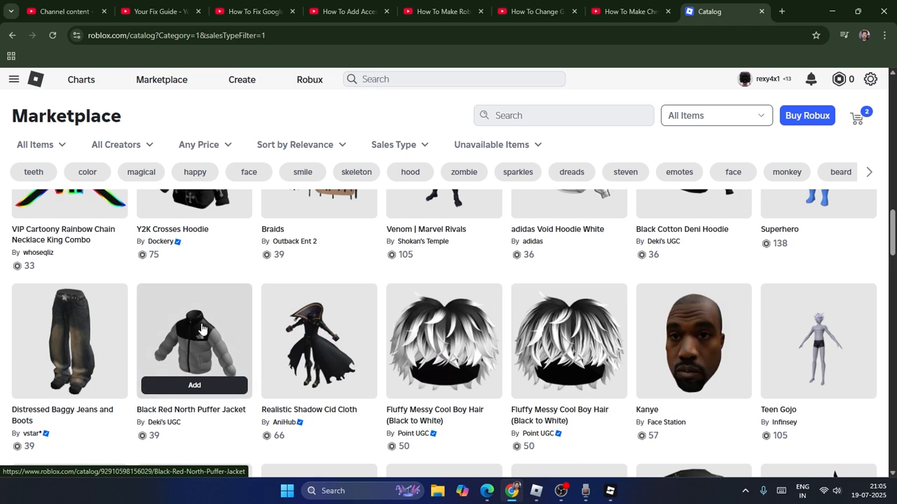
pyautogui.scroll(-4, 848, 326)
pyautogui.scroll(-2, 771, 301)
pyautogui.scroll(1, 449, 252)
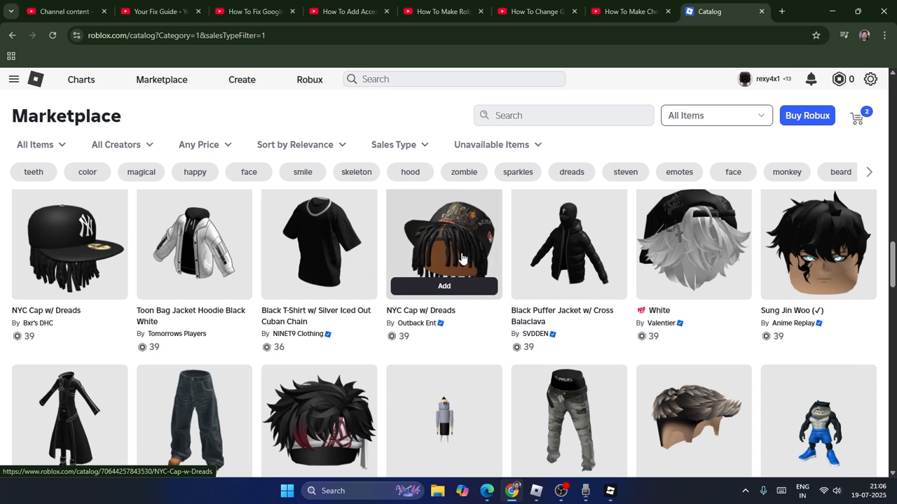
pyautogui.click(451, 232)
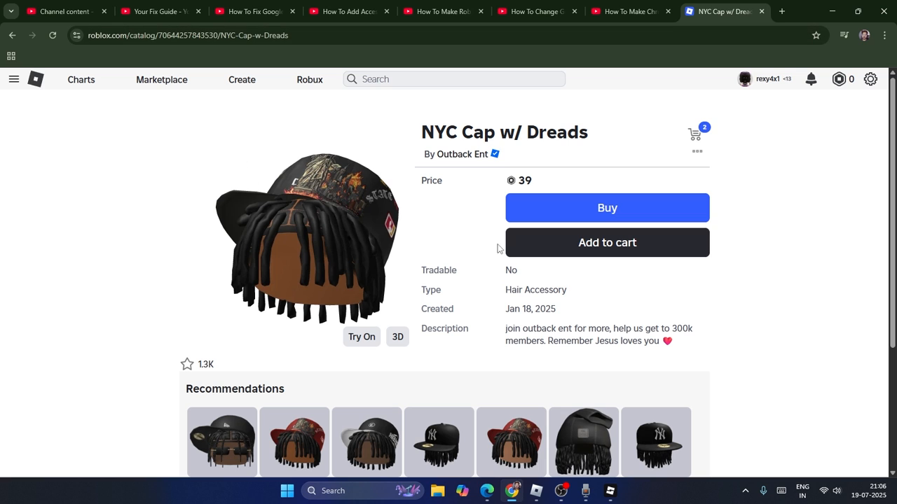
pyautogui.click(302, 440)
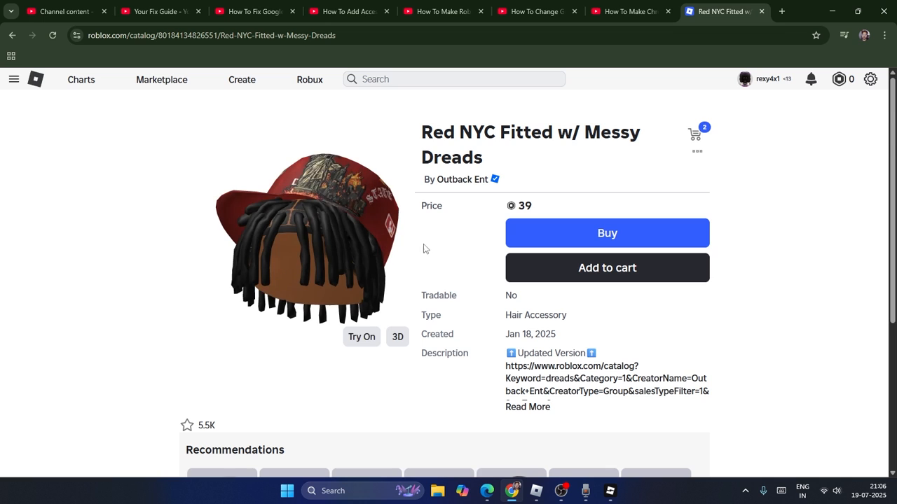
pyautogui.scroll(-2, 424, 249)
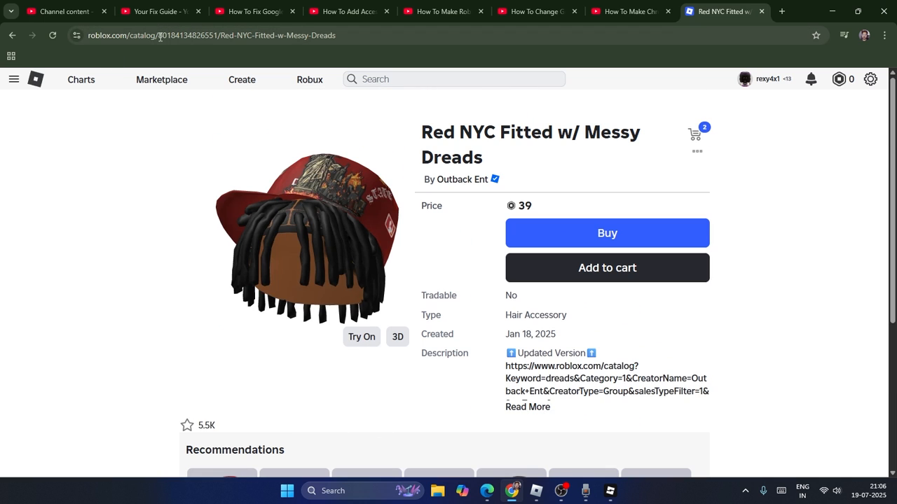
pyautogui.moveTo(158, 40); pyautogui.dragTo(217, 39)
pyautogui.rightClick(217, 40)
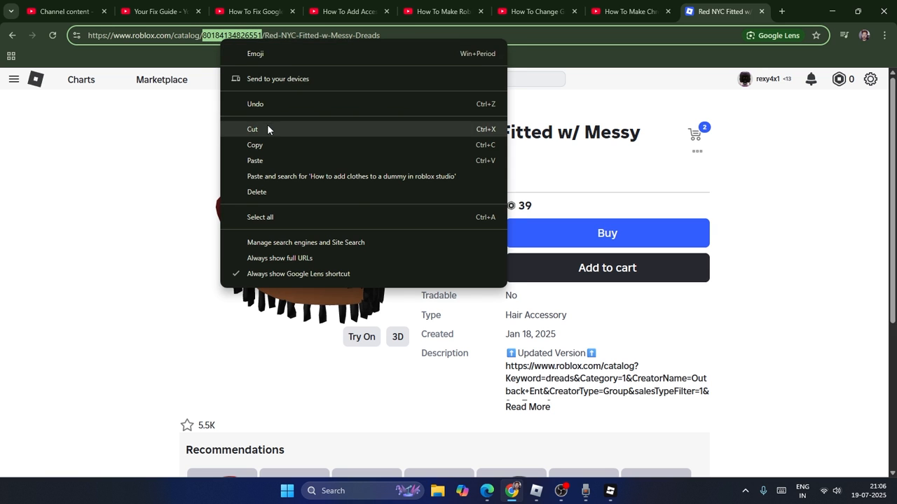
pyautogui.click(267, 145)
pyautogui.click(609, 491)
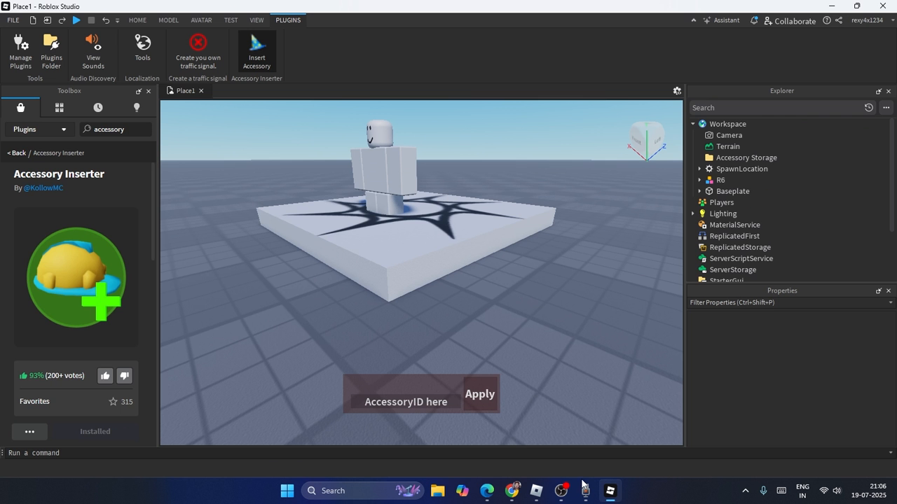
pyautogui.hotkey('ctrl', 'v')
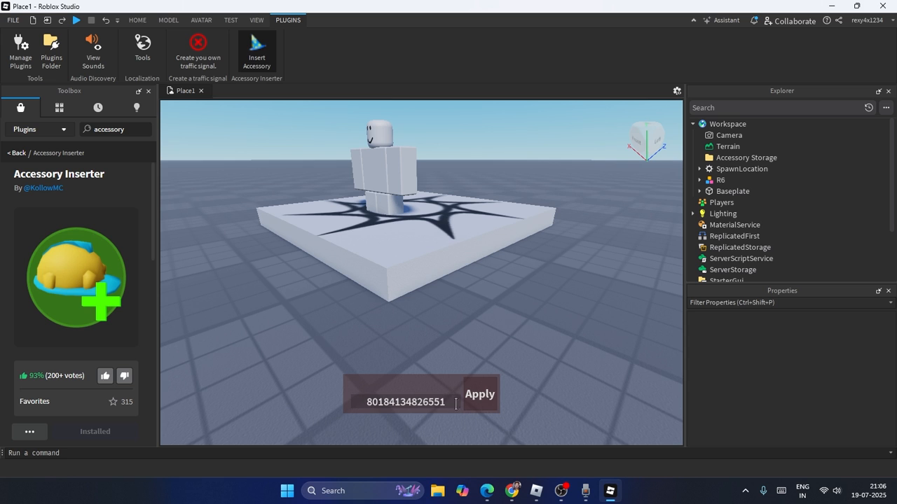
pyautogui.click(479, 397)
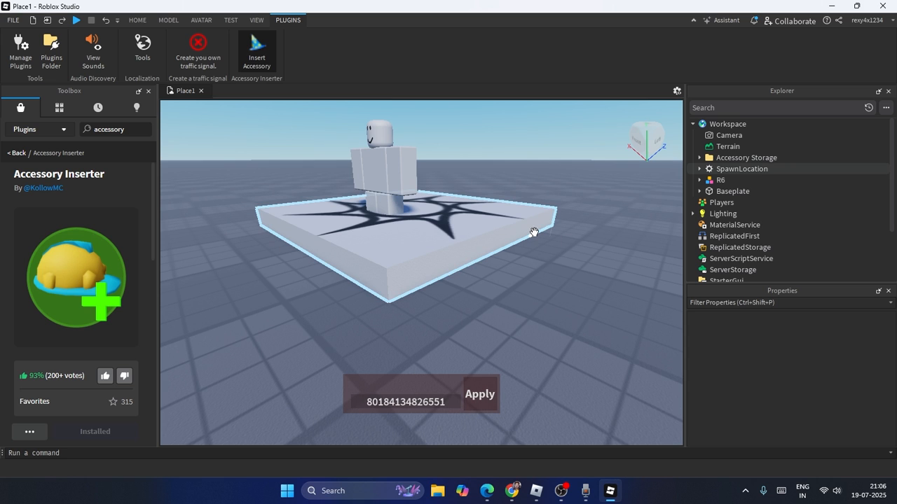
# Step: Place the inserted red cap's Handle on the SpawnLocation platform close to the R6 rig's legs
pyautogui.moveTo(435, 275); pyautogui.dragTo(390, 252)
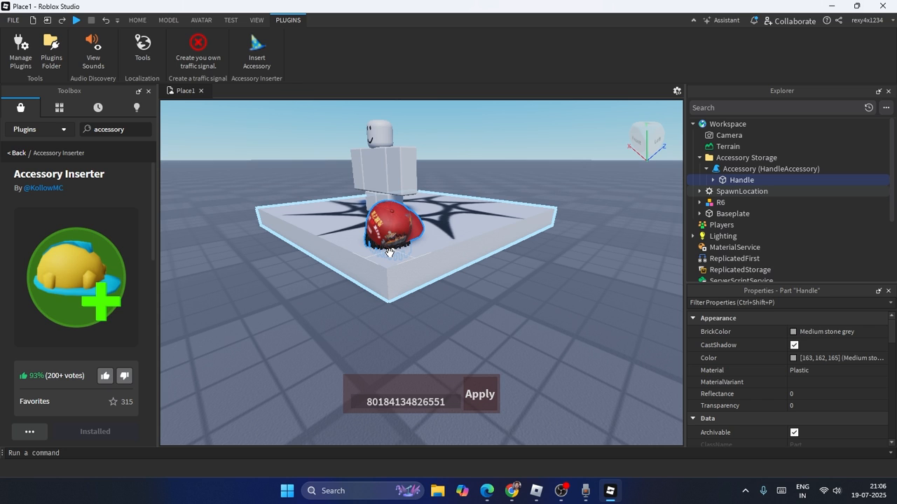
pyautogui.moveTo(389, 253); pyautogui.dragTo(377, 220)
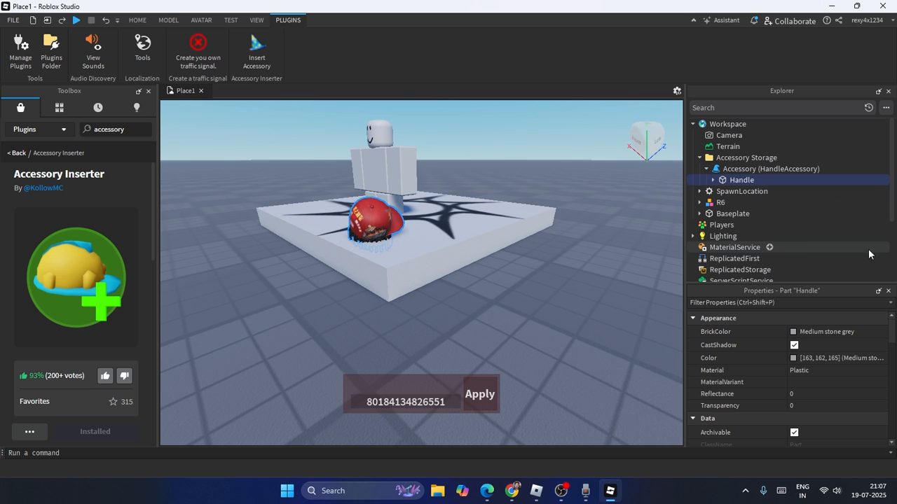